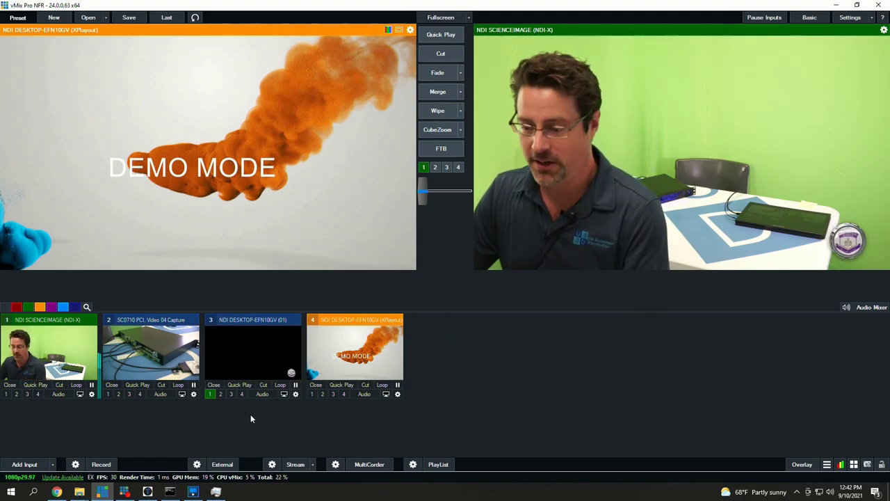
left_click(153, 345)
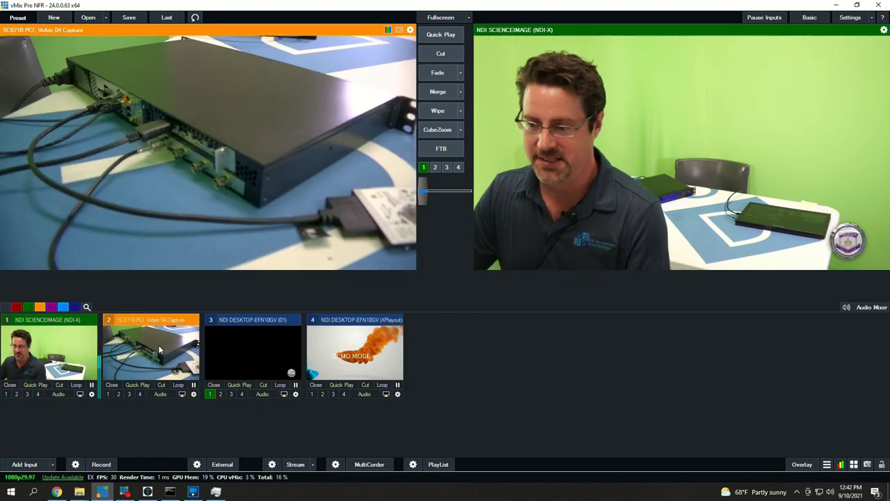
left_click(245, 355)
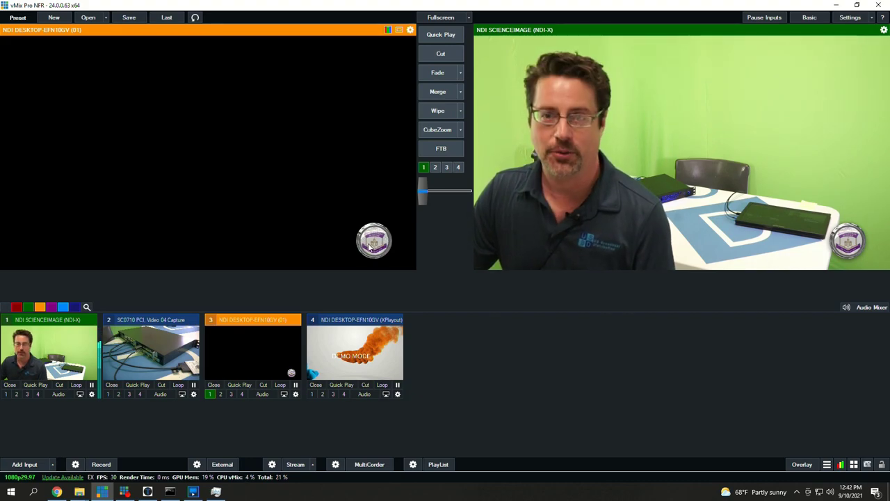
left_click(368, 338)
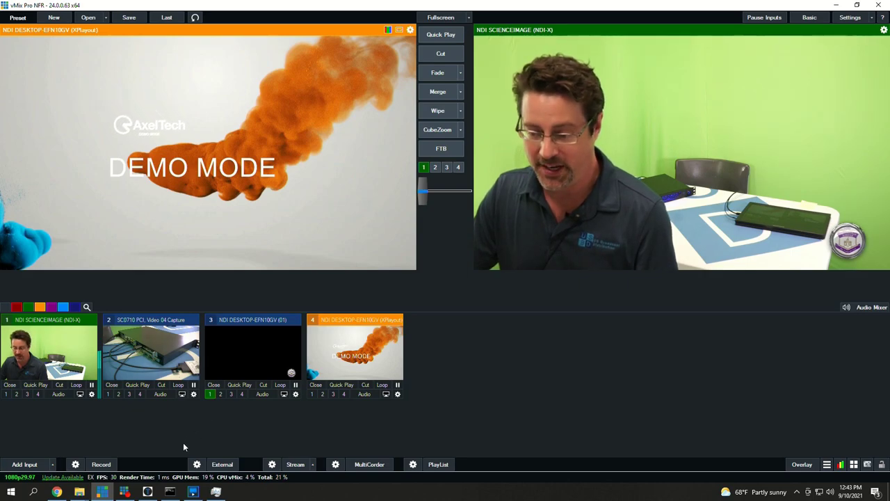
- Bring the Titler Live window with its ACM-2 playlist in front of vMix
left_click(148, 491)
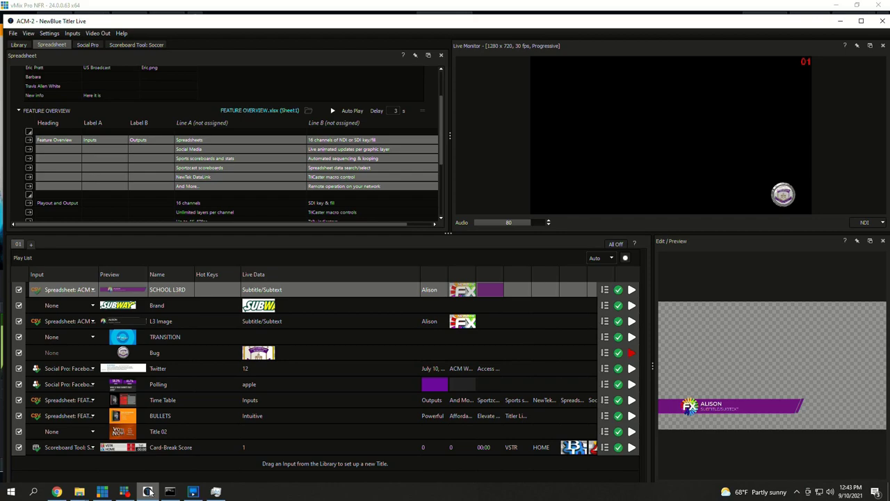
mouse_move(184, 495)
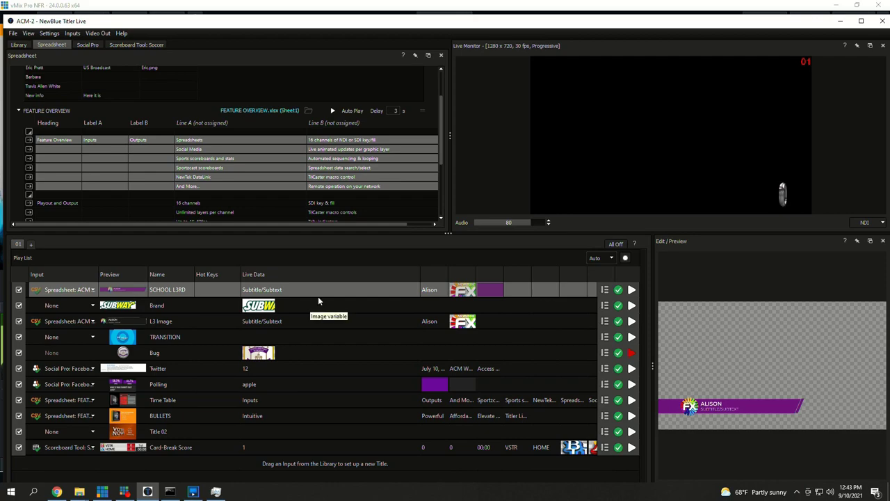
- Air the SCHOOL L3RD lower third, cycling through ACM Lower rows and ending on The Show
left_click(632, 291)
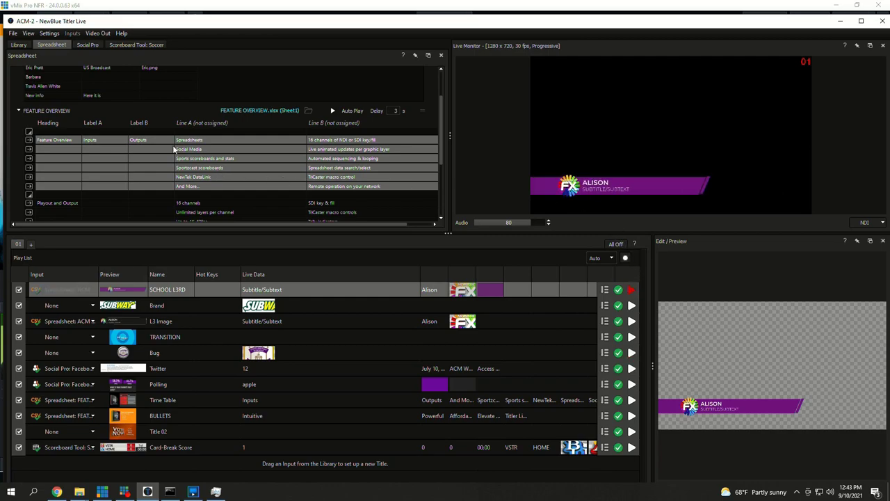
scroll(155, 148, "up", 2)
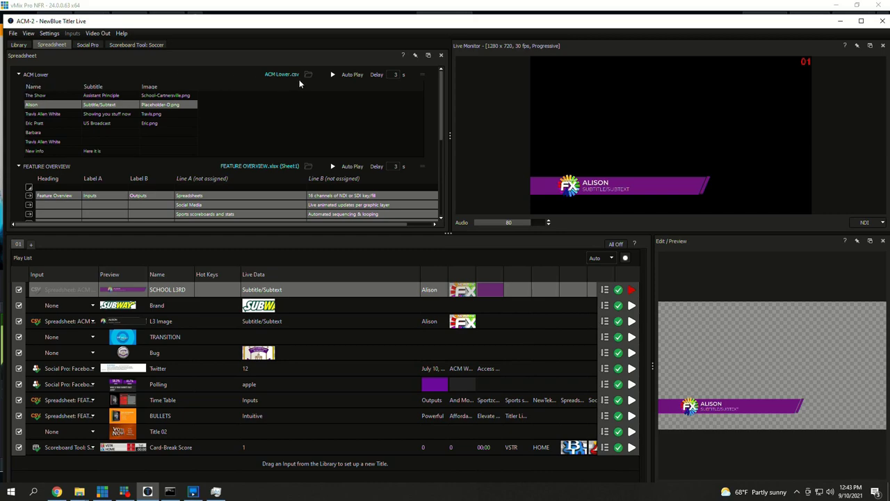
left_click(38, 97)
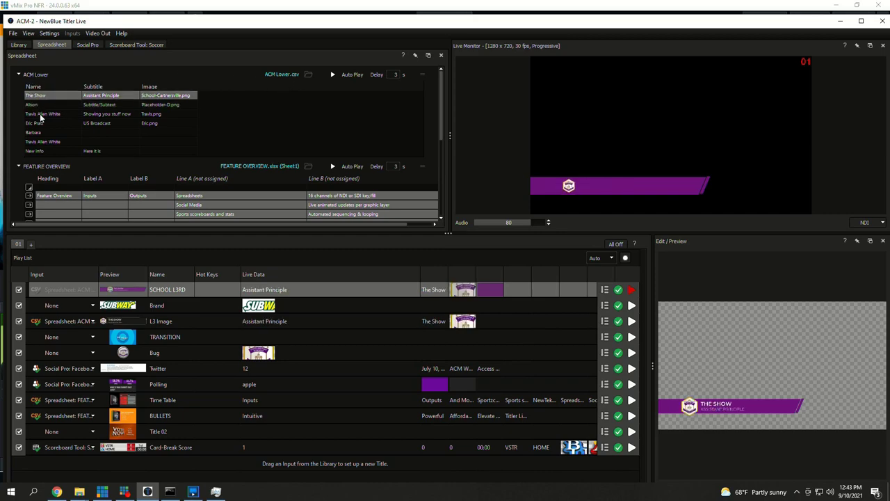
left_click(40, 115)
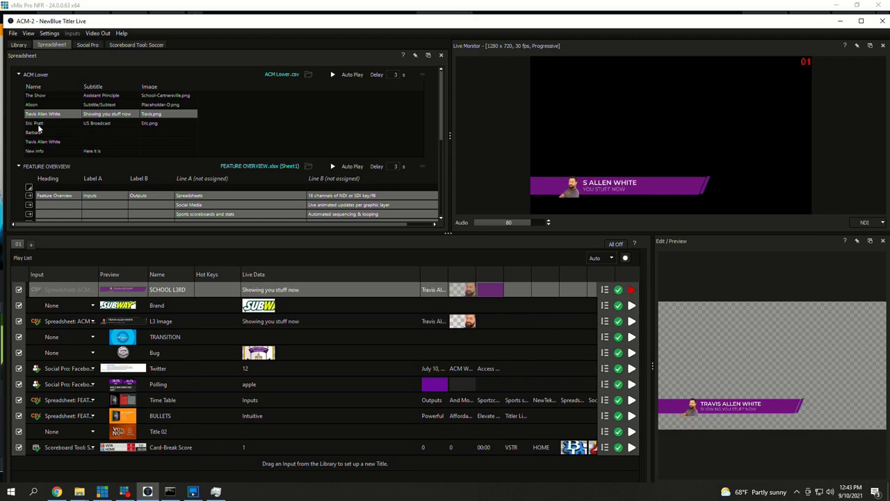
left_click(39, 124)
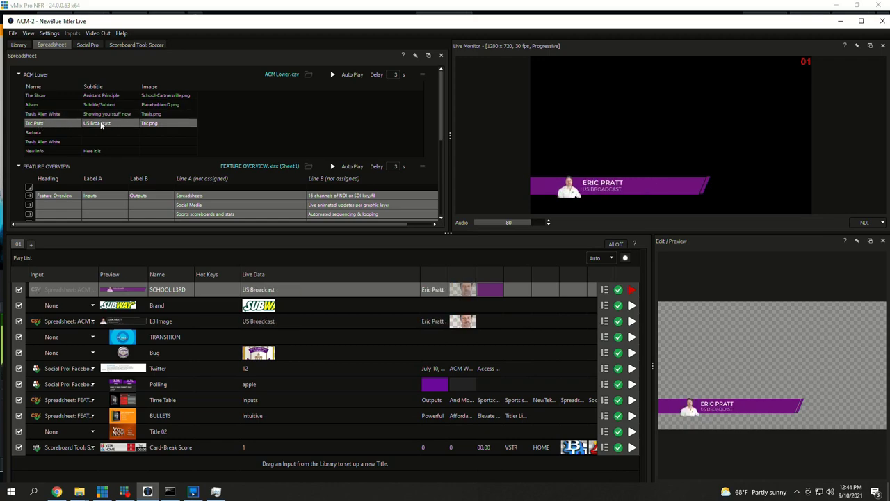
left_click(47, 97)
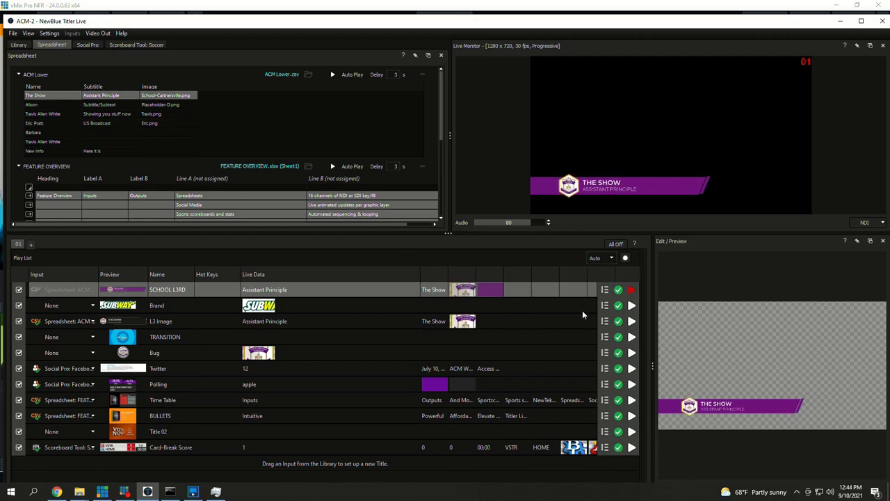
- Air the Subway brand and bug, play the Feature Overview time table, then clear brand and bug
left_click(633, 307)
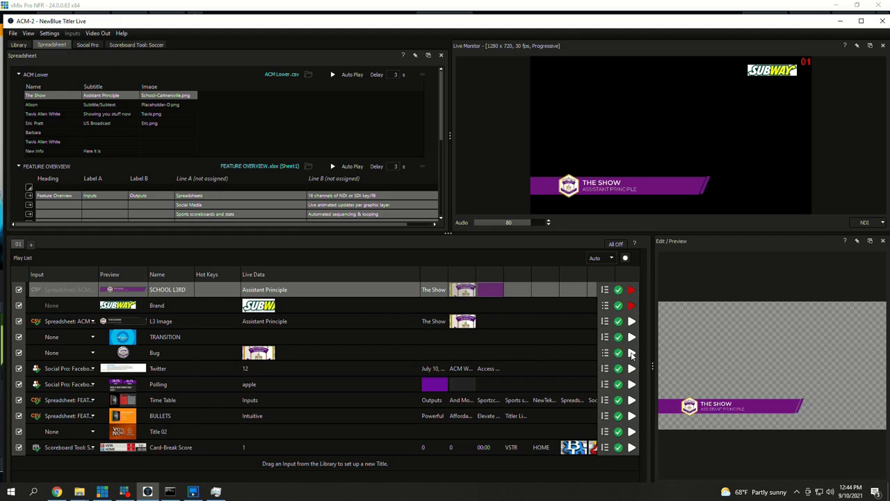
left_click(631, 353)
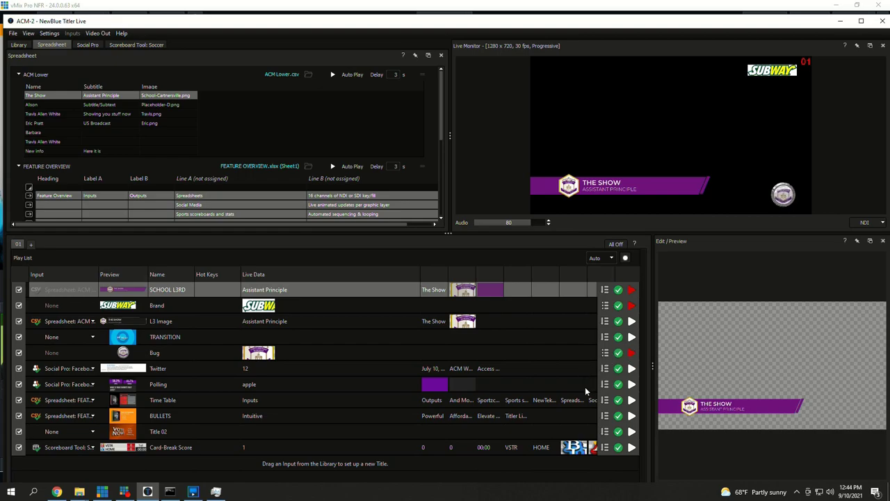
left_click(631, 401)
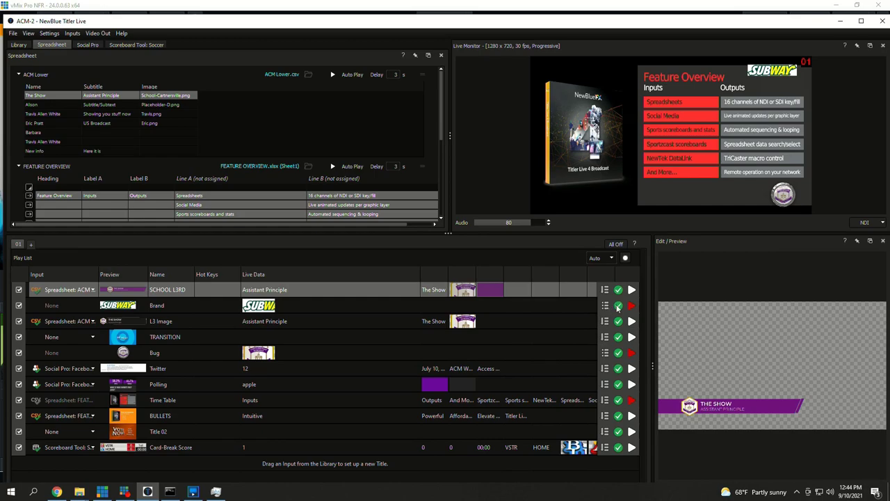
left_click(633, 306)
left_click(632, 353)
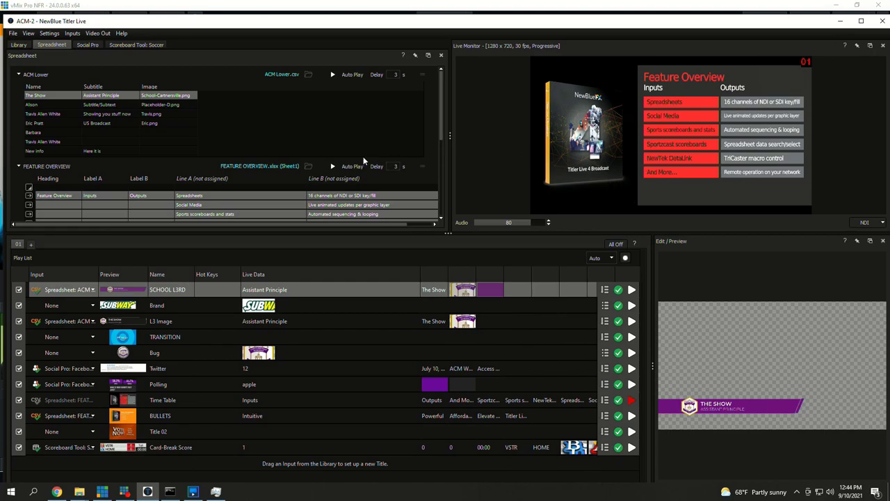
scroll(260, 157, "down", 2)
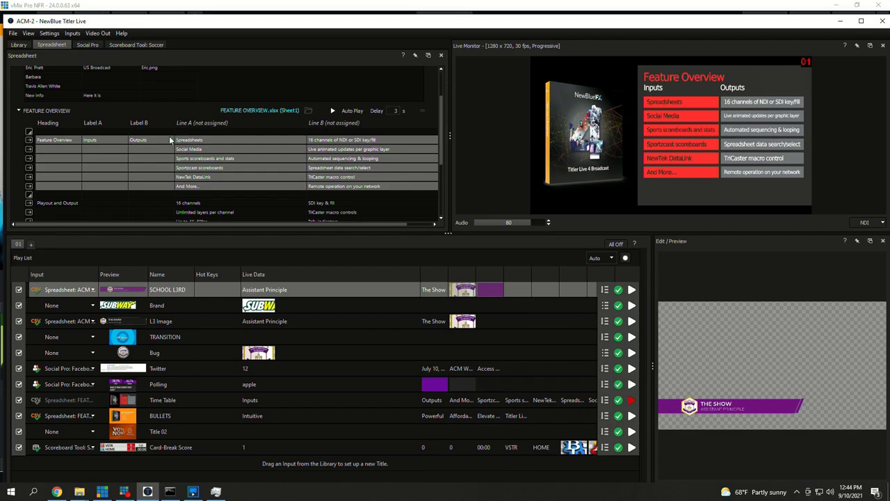
left_click(29, 143)
left_click(29, 148)
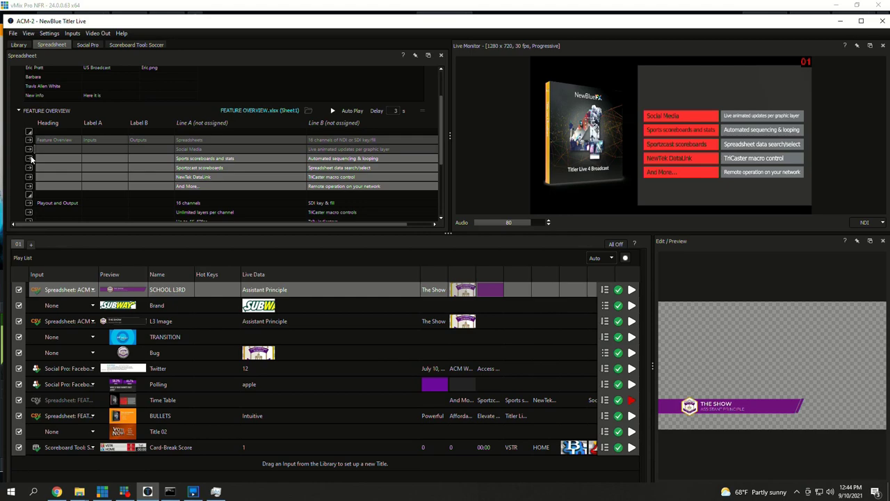
left_click(31, 159)
left_click(29, 168)
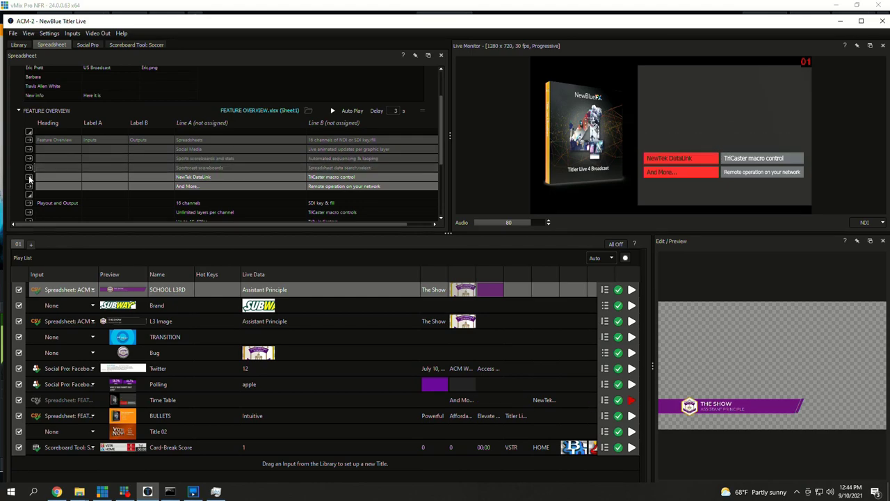
left_click(29, 177)
left_click(29, 187)
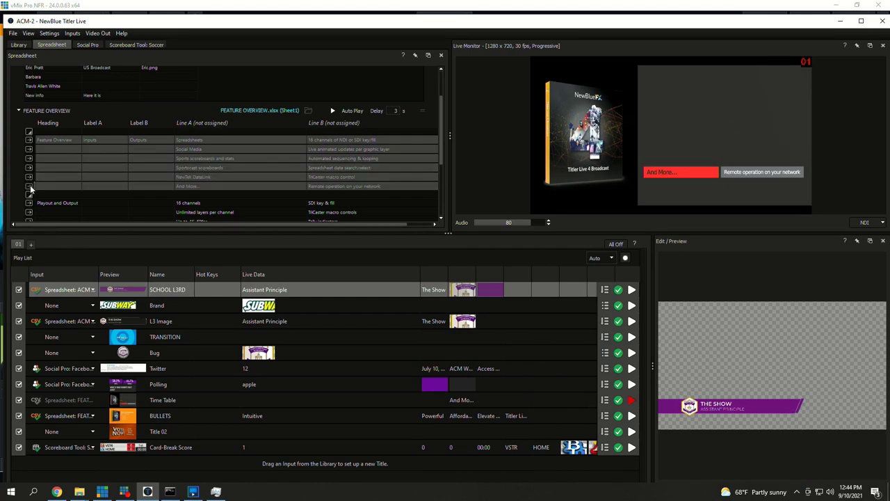
left_click(29, 140)
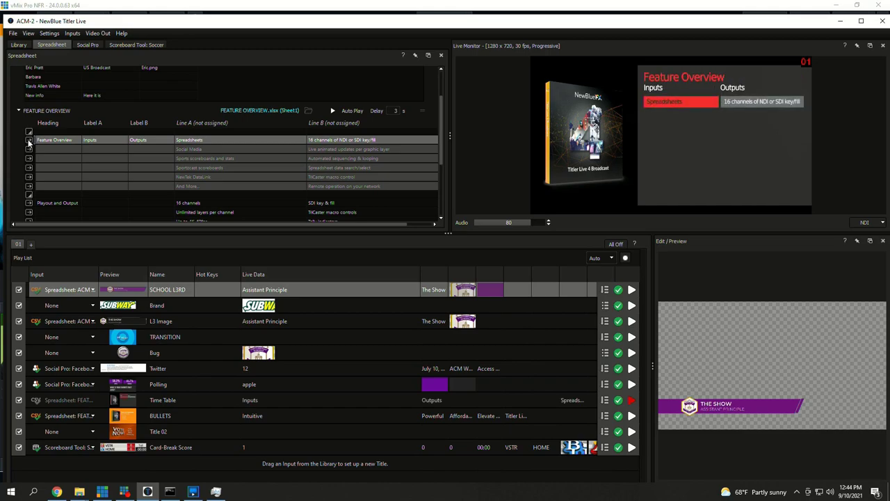
left_click(29, 149)
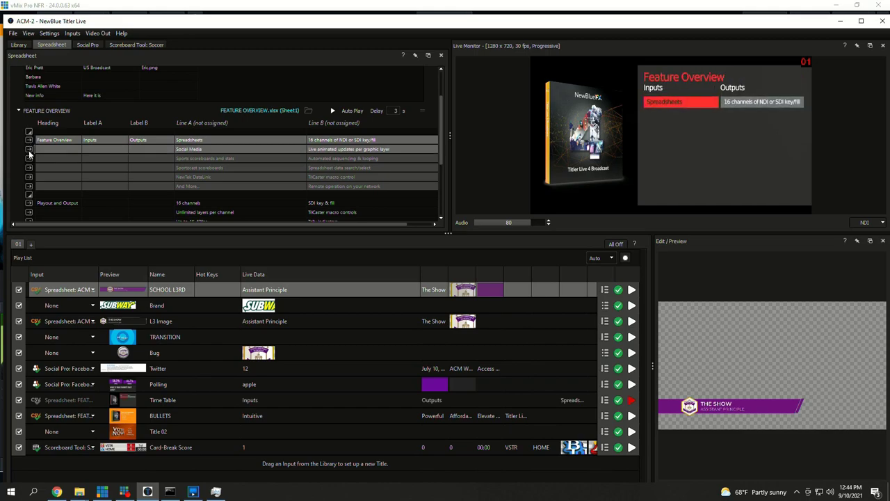
left_click(29, 158)
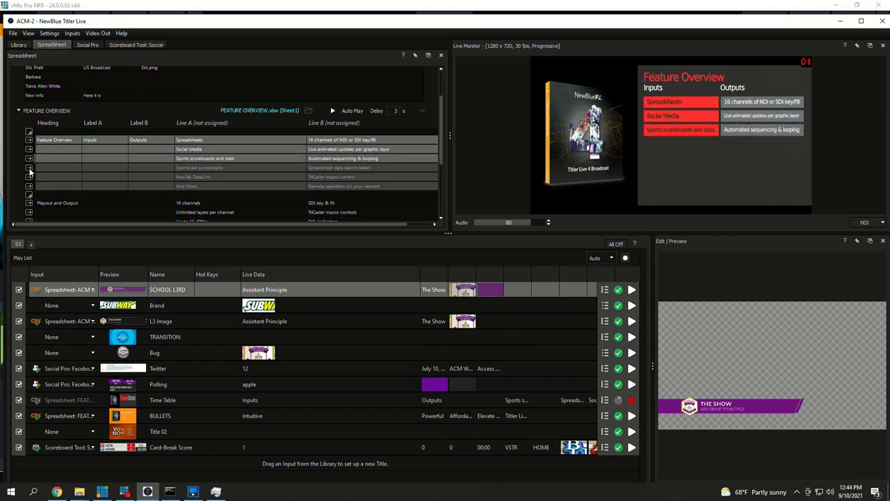
left_click(29, 168)
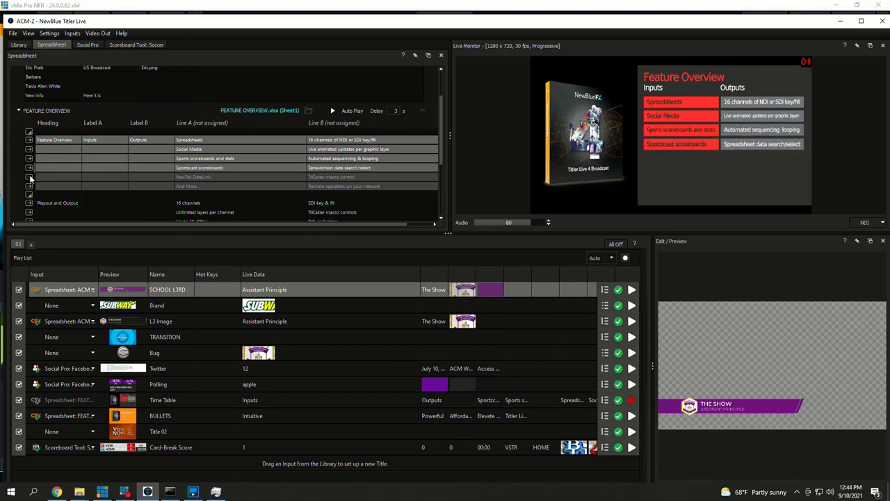
left_click(29, 177)
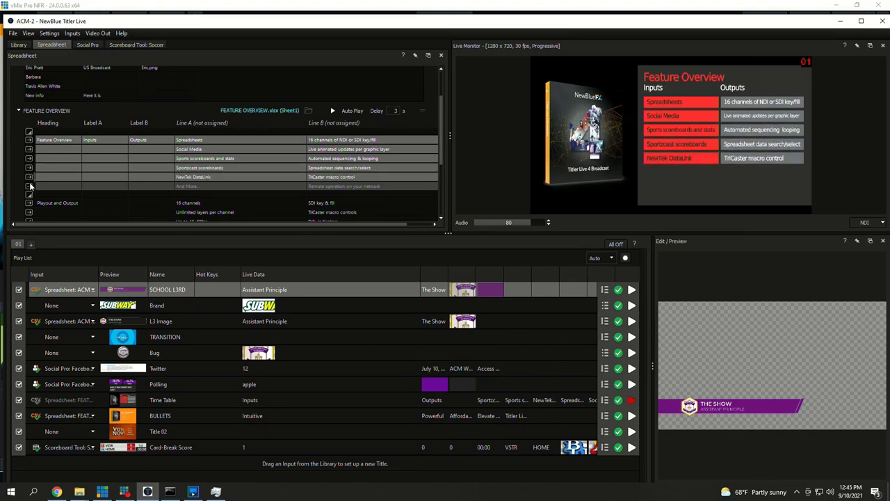
left_click(29, 186)
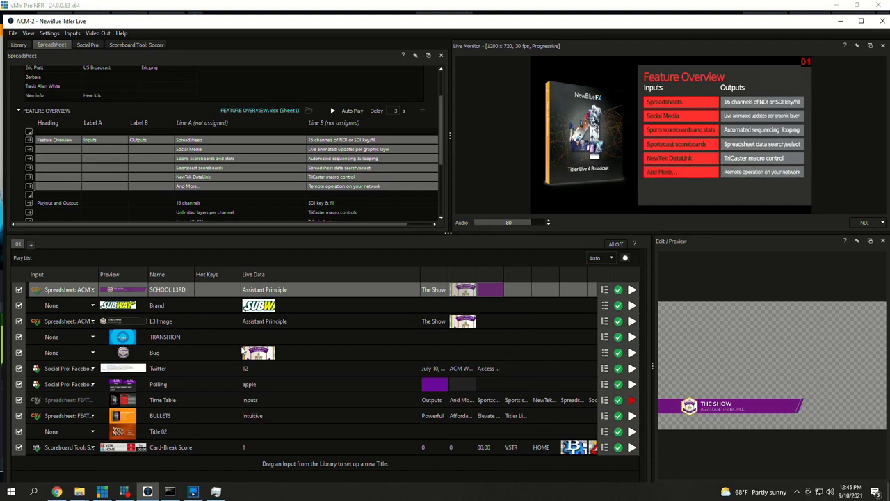
- Air the VSTR/HOME soccer scoreboard and browse the Inputs menu's Sportzcast and Gaming Clocks sources
left_click(631, 447)
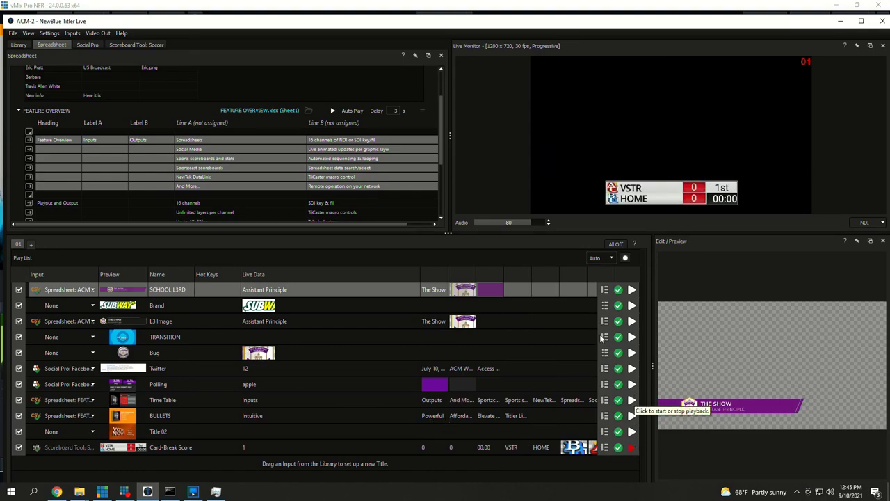
left_click(131, 46)
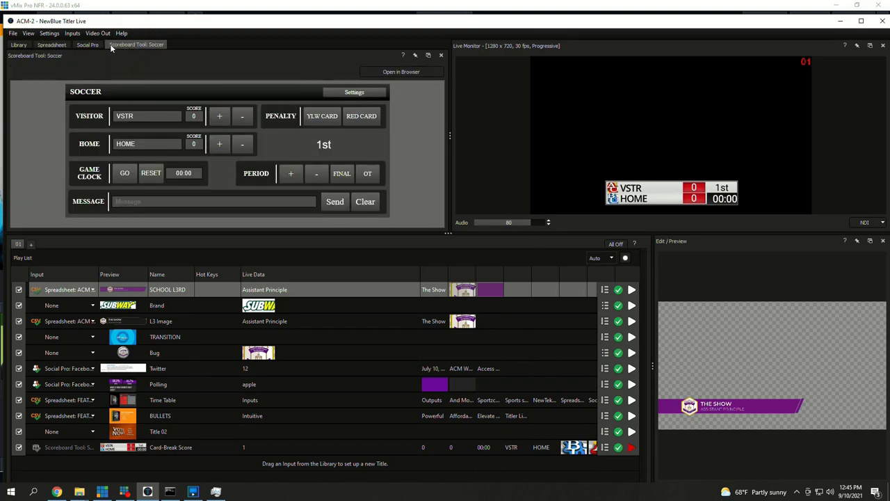
left_click(71, 33)
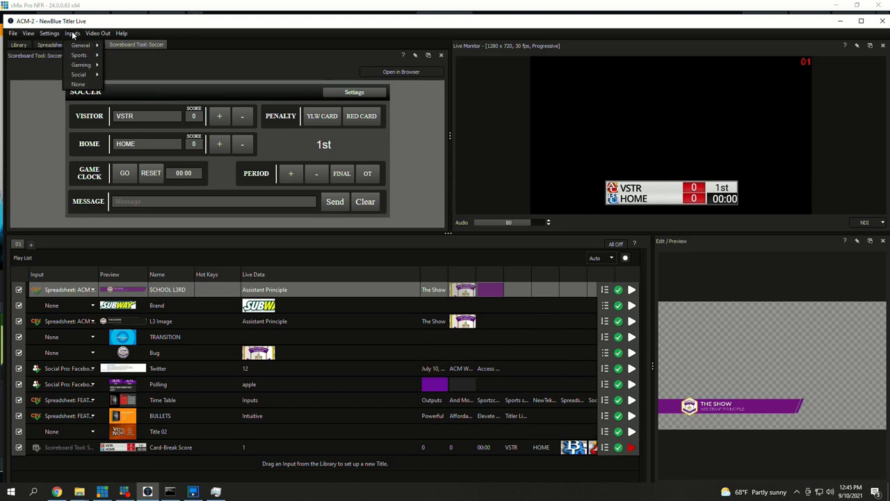
mouse_move(82, 55)
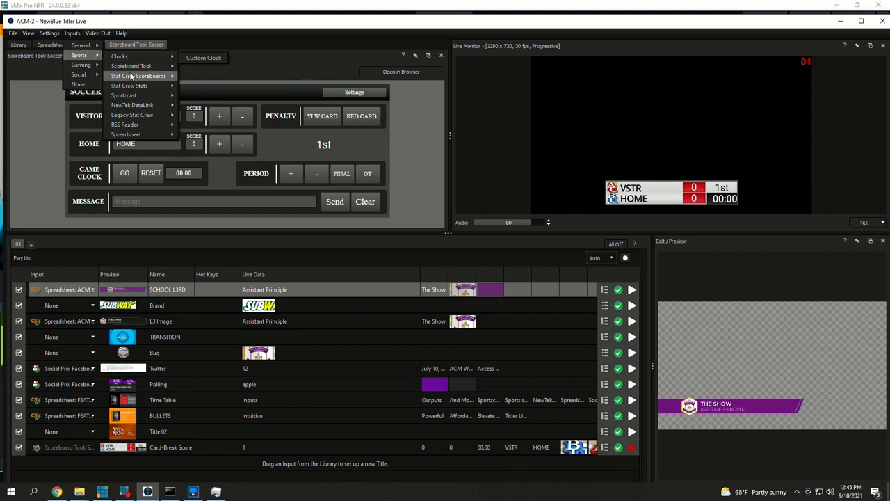
mouse_move(130, 106)
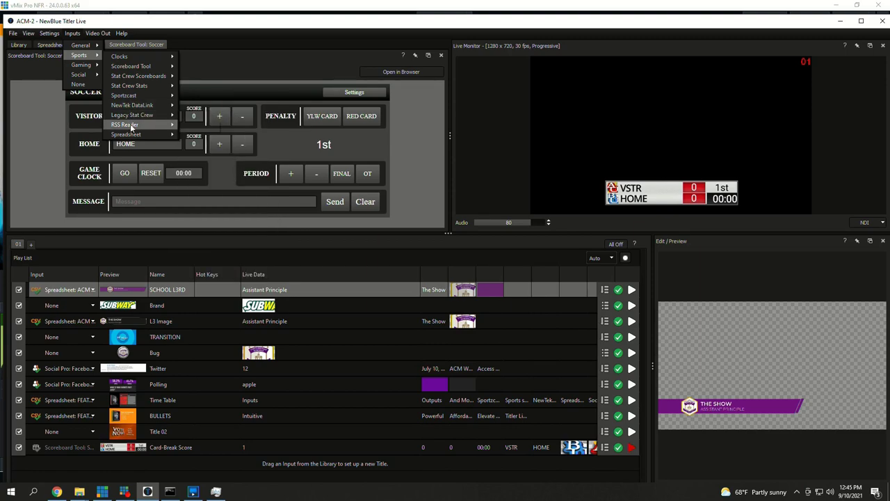
mouse_move(130, 128)
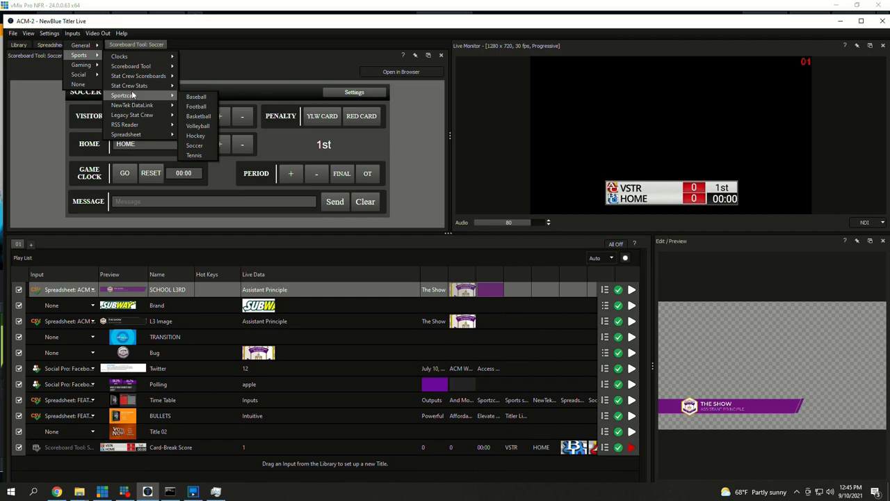
mouse_move(125, 77)
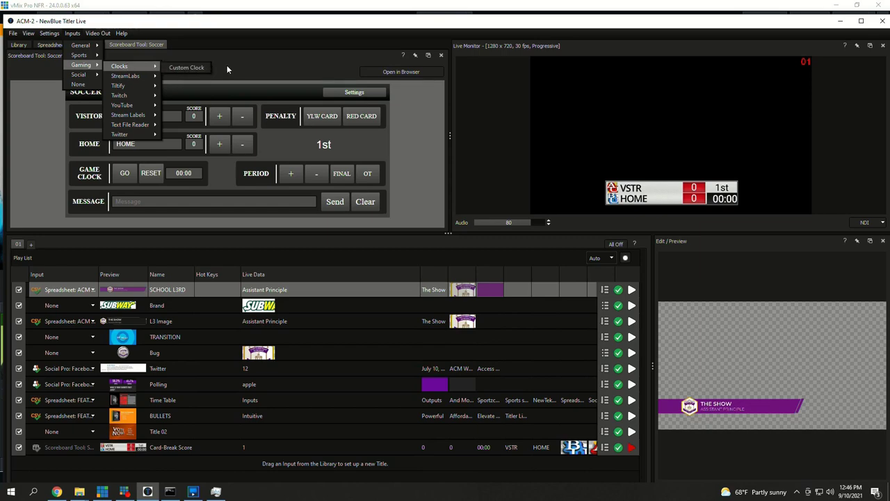
- Raise the visitor score to 2 and show the scoreboard's remote-control browser link
left_click(227, 64)
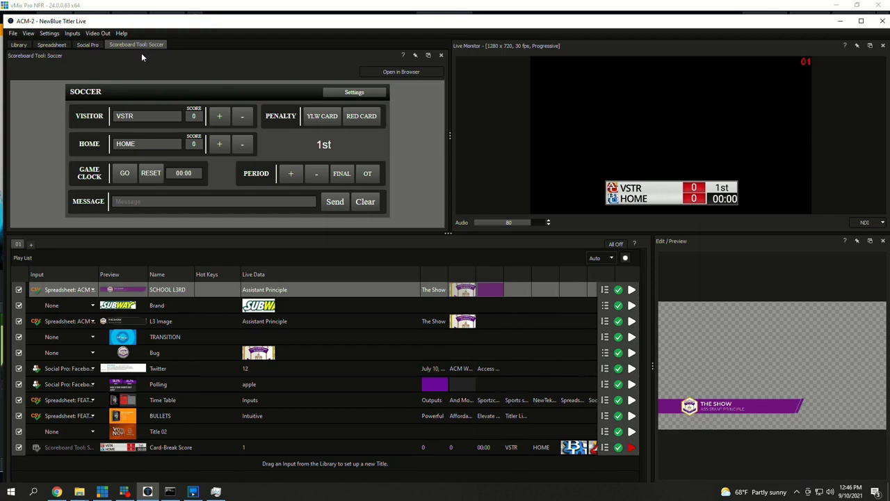
left_click(220, 120)
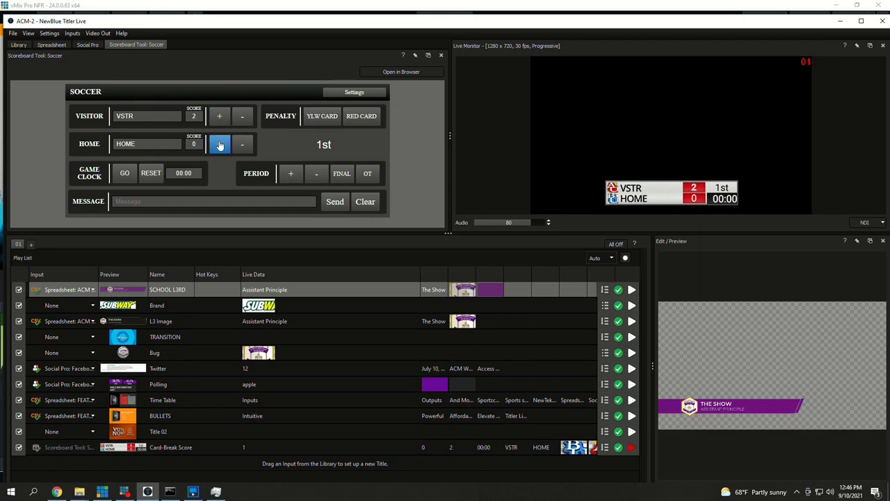
left_click(406, 72)
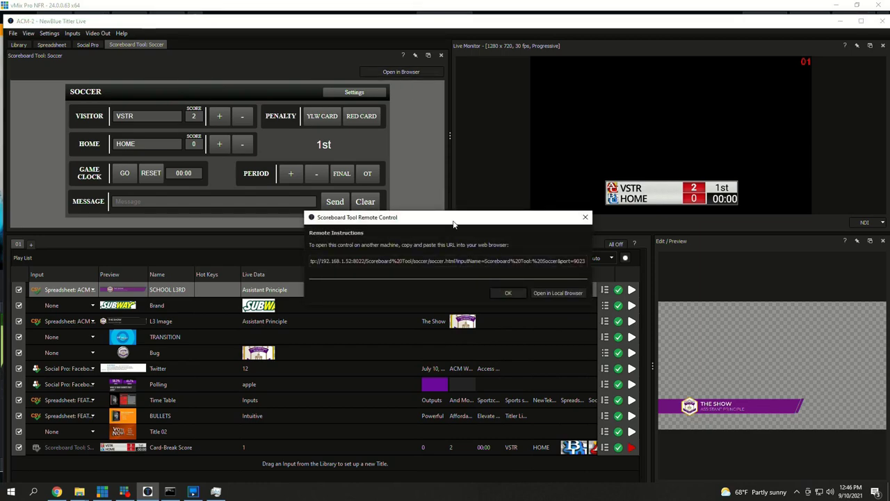
- Open the scoreboard controls in a local browser, close the link dialog, and air SCHOOL L3RD
left_click(557, 292)
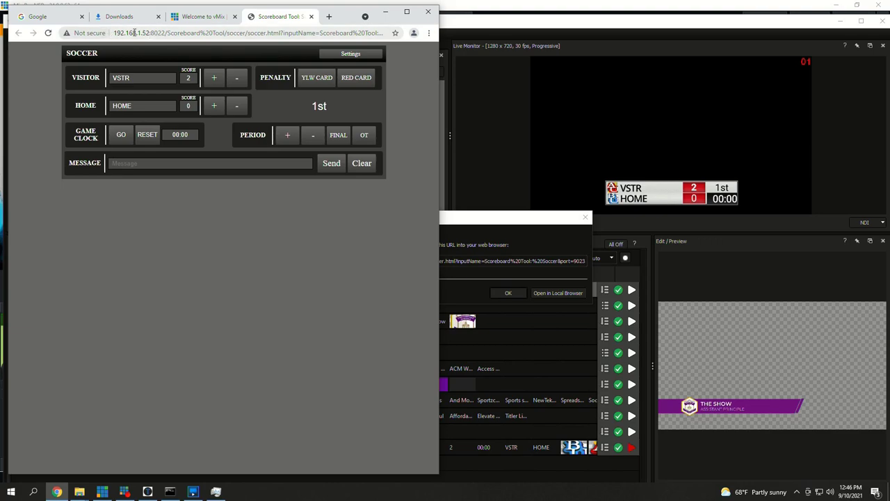
left_click(387, 13)
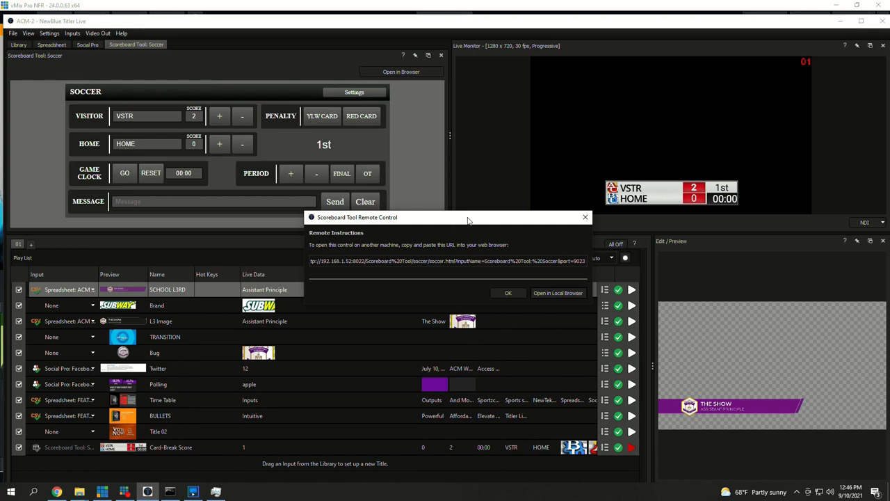
left_click(586, 218)
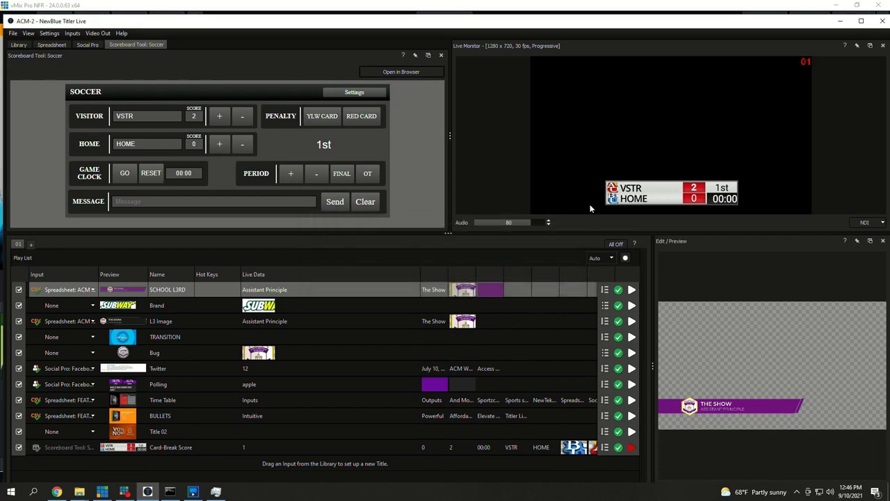
left_click(631, 290)
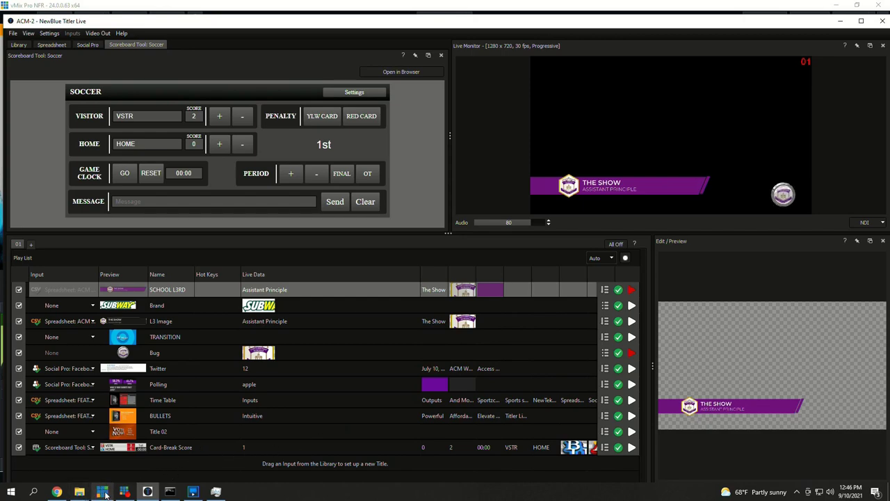
- Show the vMix switcher with THE SHOW lower third, then bring XPlayout to the front
left_click(103, 492)
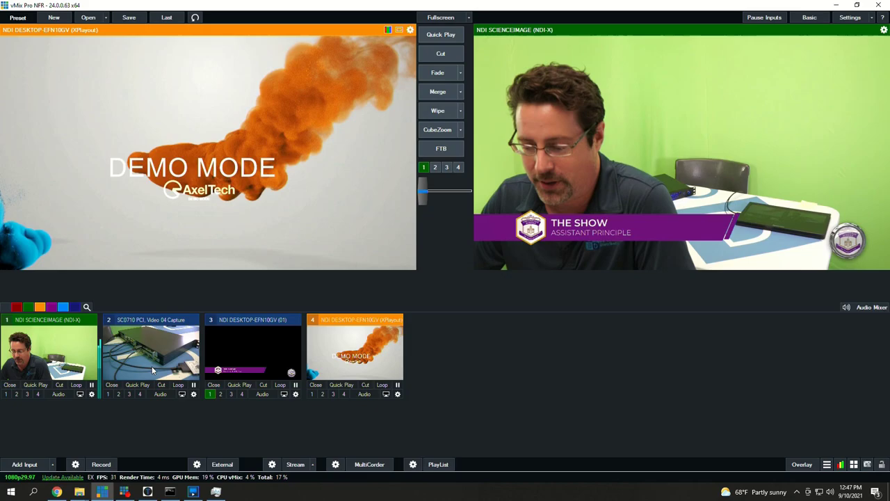
left_click(193, 492)
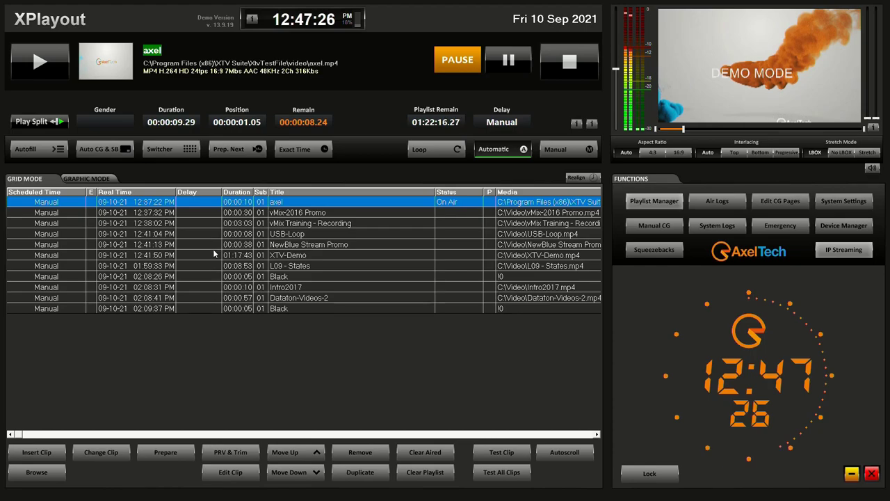
- Resume playout, then air Black and vMix Training - Recording immediately, confirming each interruption
left_click(53, 71)
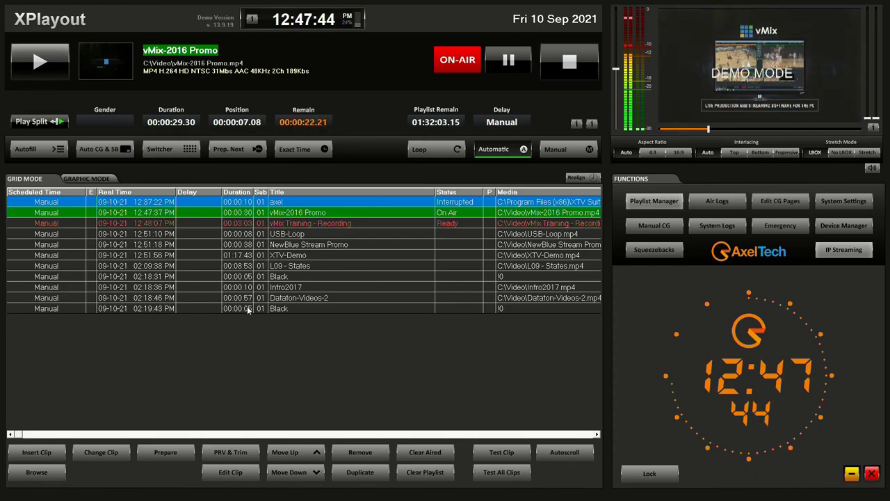
double_click(210, 277)
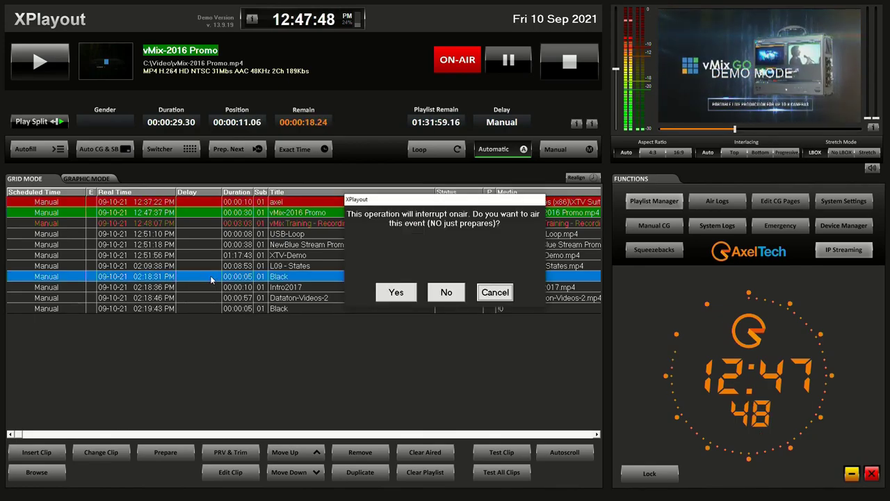
left_click(398, 294)
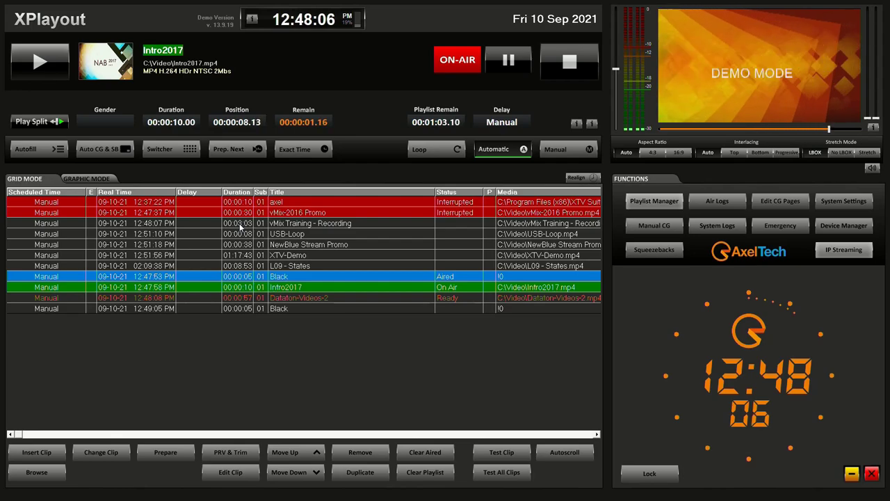
double_click(265, 222)
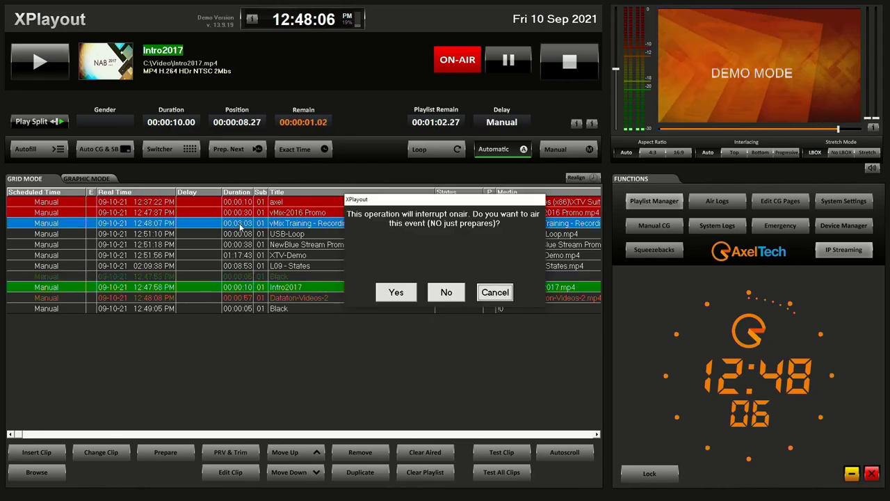
left_click(394, 295)
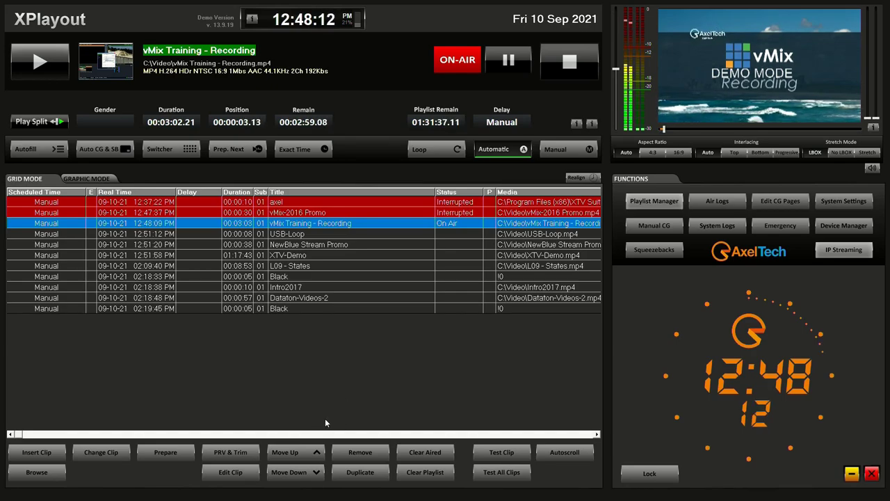
key("super")
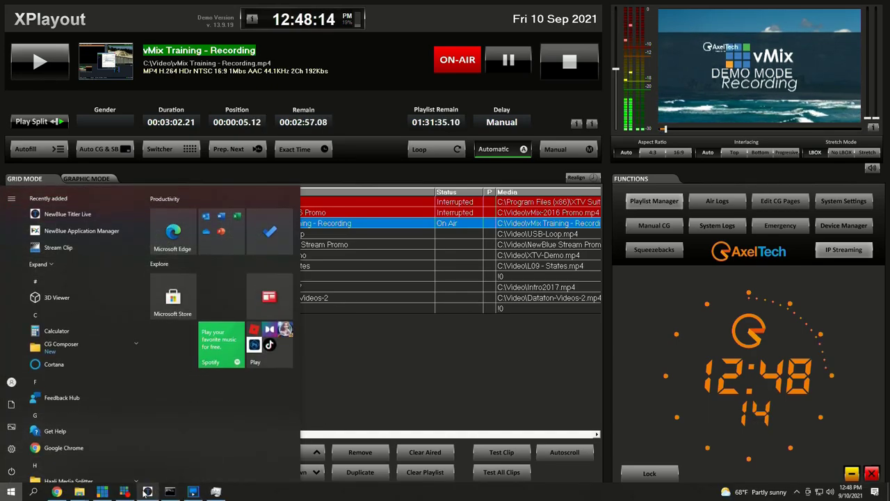
- Check vMix, then air L09 - States immediately in XPlayout, confirming the interruption
left_click(102, 492)
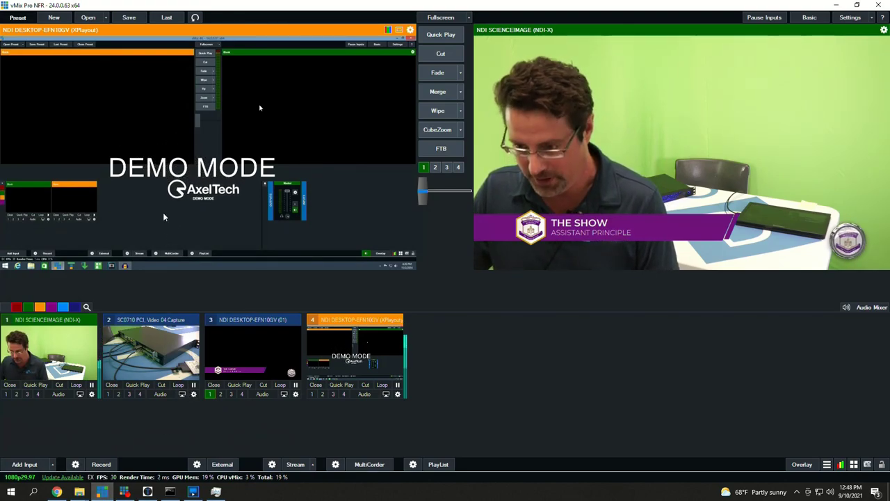
left_click(169, 492)
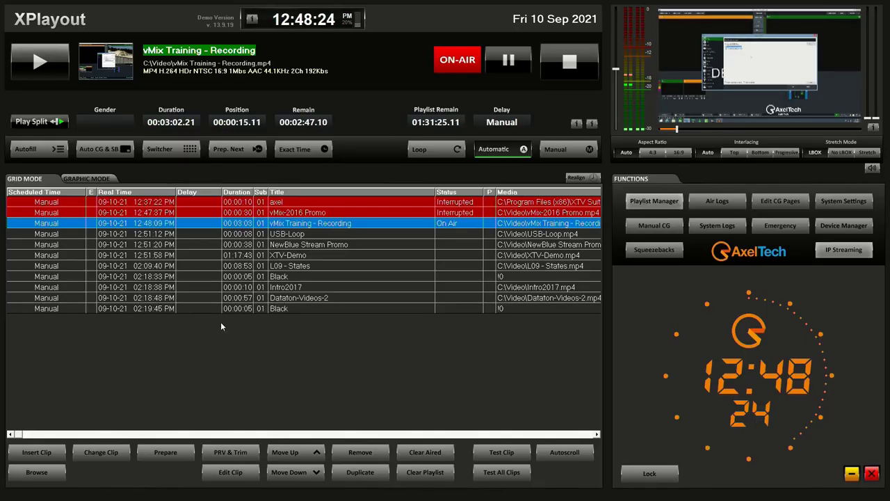
double_click(205, 267)
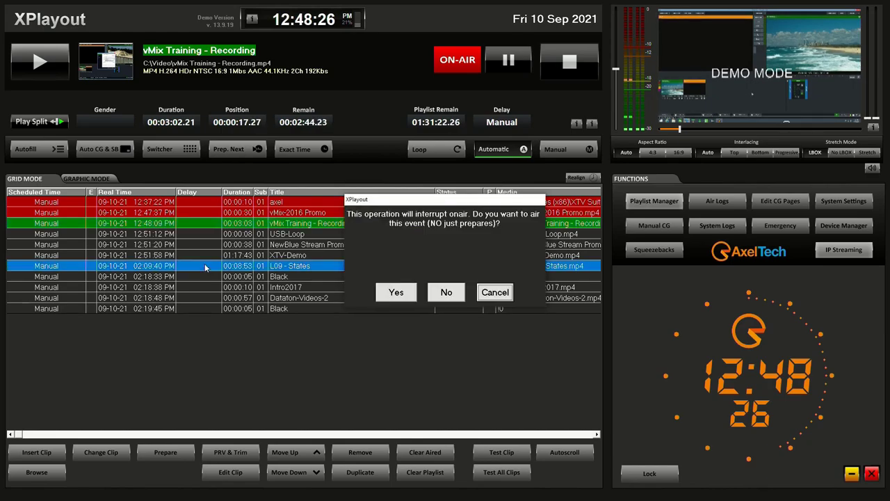
left_click(392, 295)
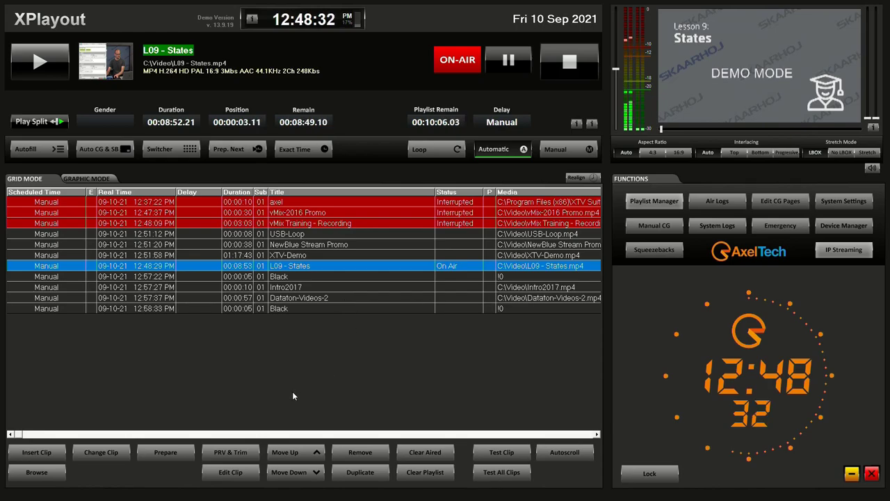
key("super")
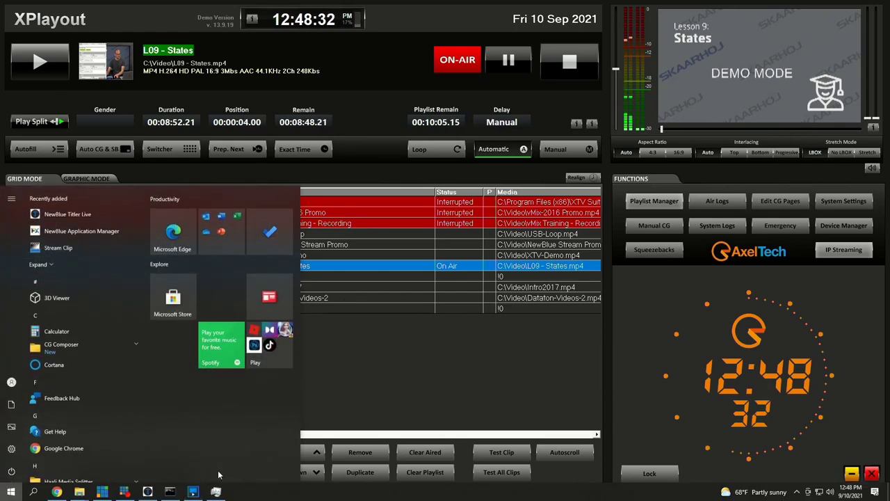
- Bring vMix forward to see the States clip on its XPlayout input
left_click(110, 492)
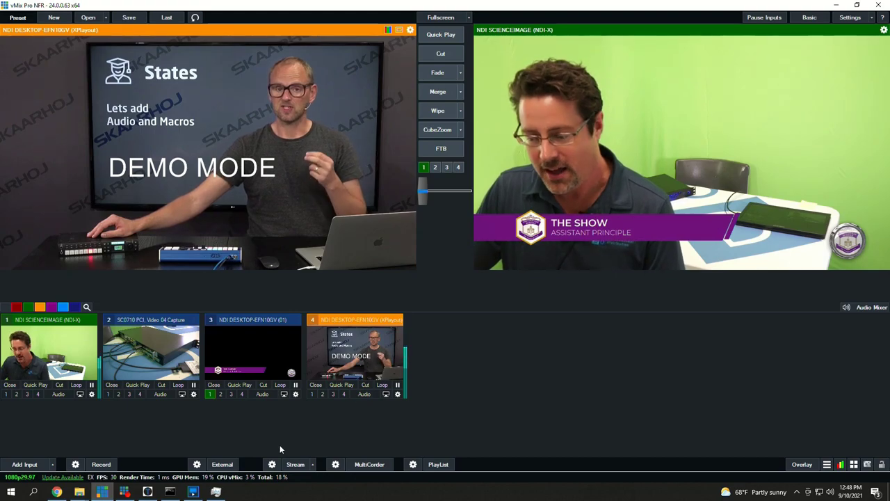
- In XPlayout, review Stream 1's IP streaming format, leaving it on SRT to 192.168.1.52:5000
left_click(193, 491)
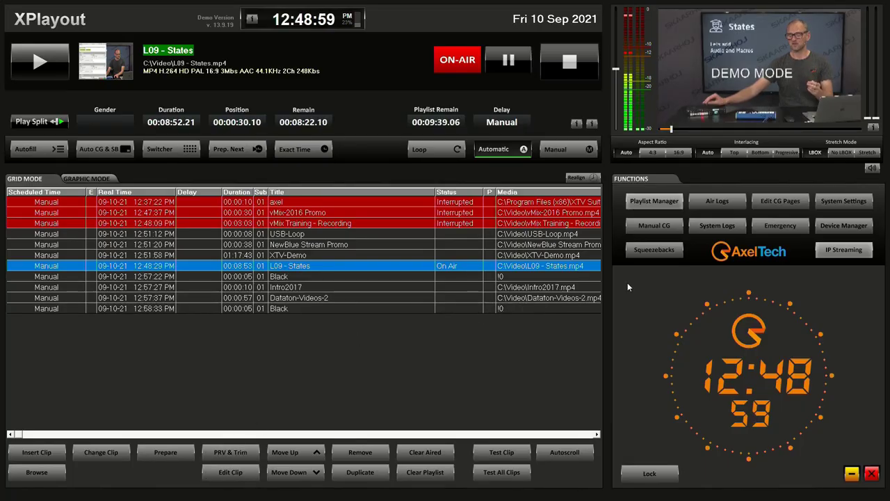
left_click(860, 253)
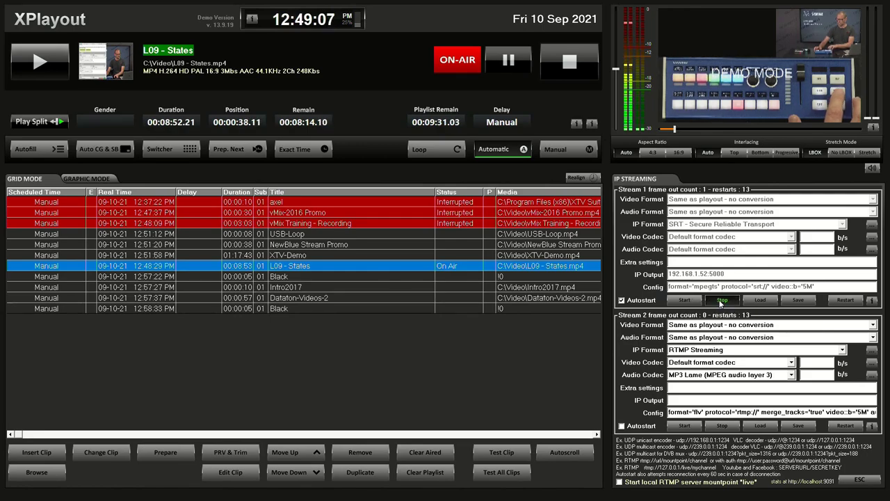
left_click(719, 230)
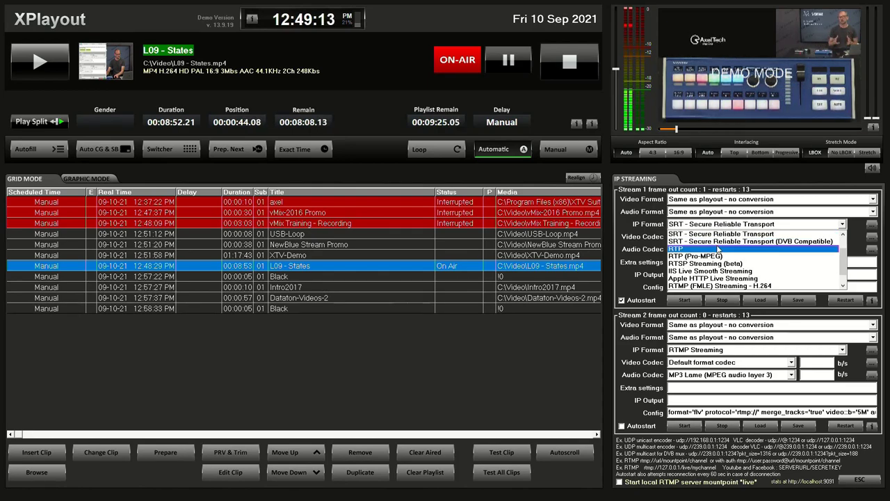
scroll(719, 249, "up", 1)
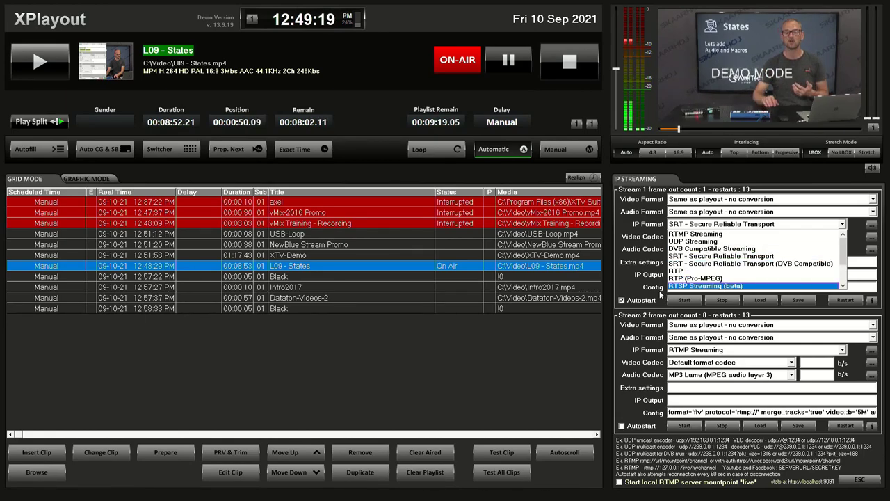
left_click(636, 281)
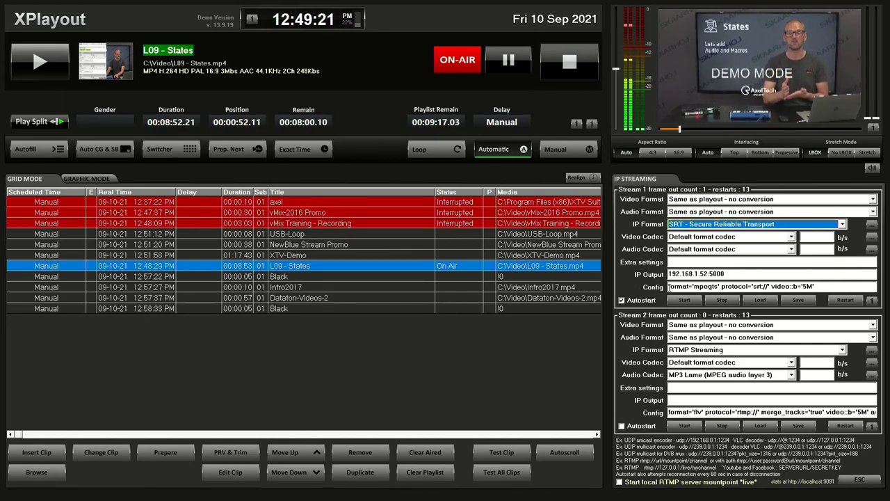
left_click(861, 482)
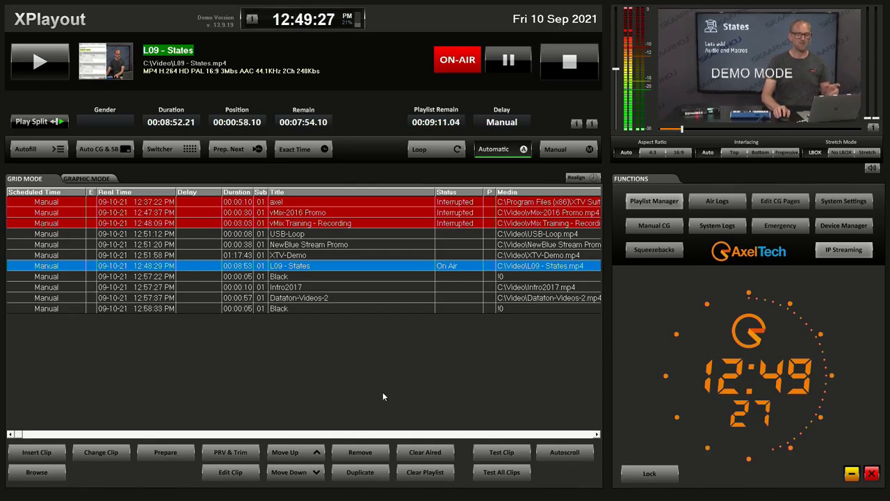
- Switch to vMix to preview the XPlayout States video beside the presenter on program
key("alt+Tab")
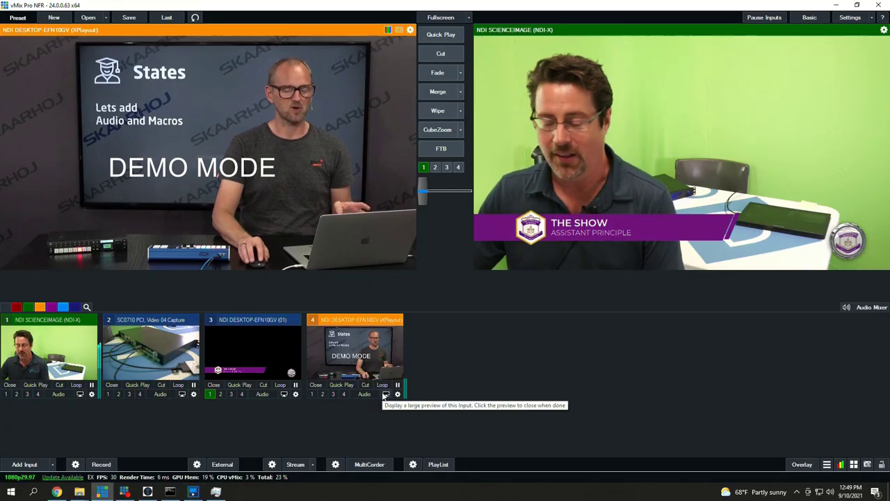